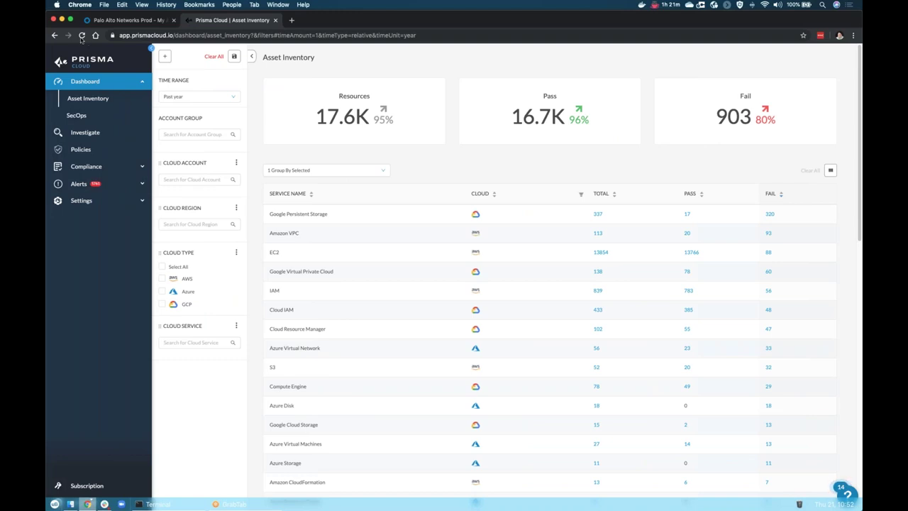
Step: Review the asset inventory's services with their total, pass and fail figures across the cloud providers
{"action": "left_click", "coordinate": [107, 82]}
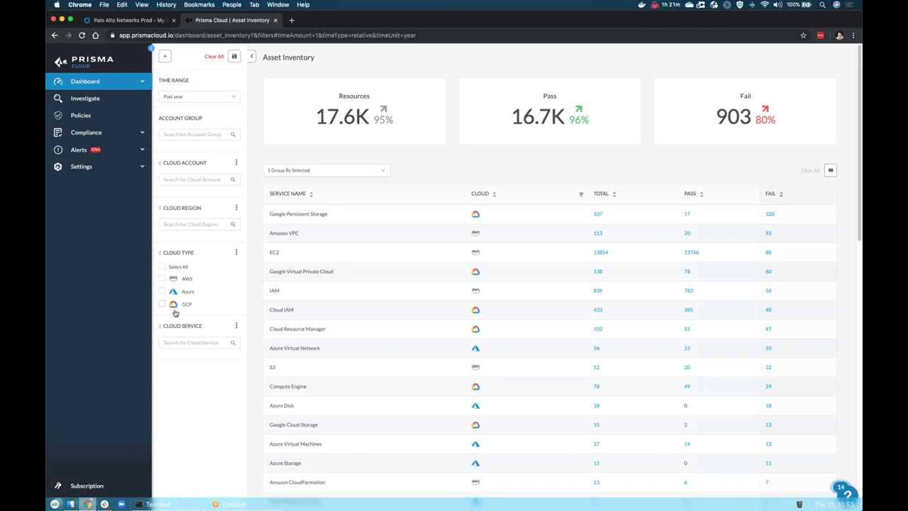
{"action": "scroll", "coordinate": [377, 233], "scroll_direction": "down", "scroll_amount": 1}
{"action": "scroll", "coordinate": [378, 233], "scroll_direction": "down", "scroll_amount": 4}
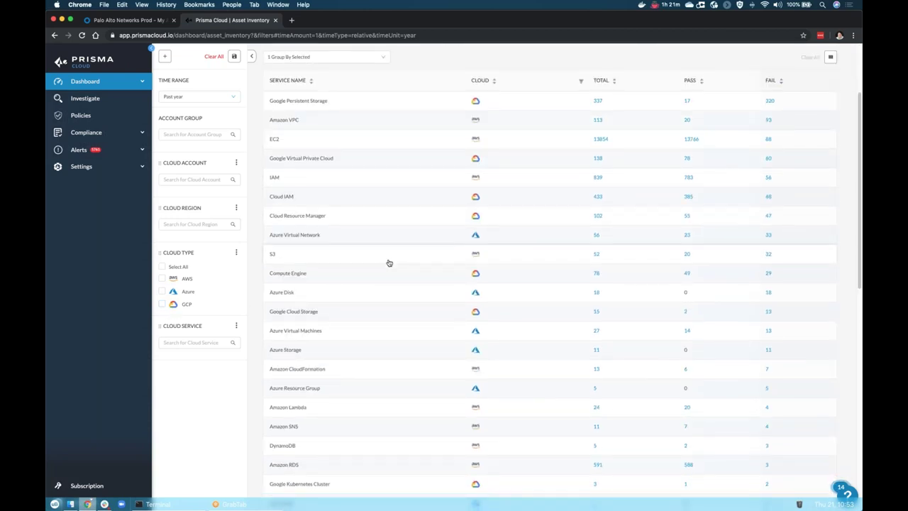
{"action": "scroll", "coordinate": [389, 262], "scroll_direction": "up", "scroll_amount": 3}
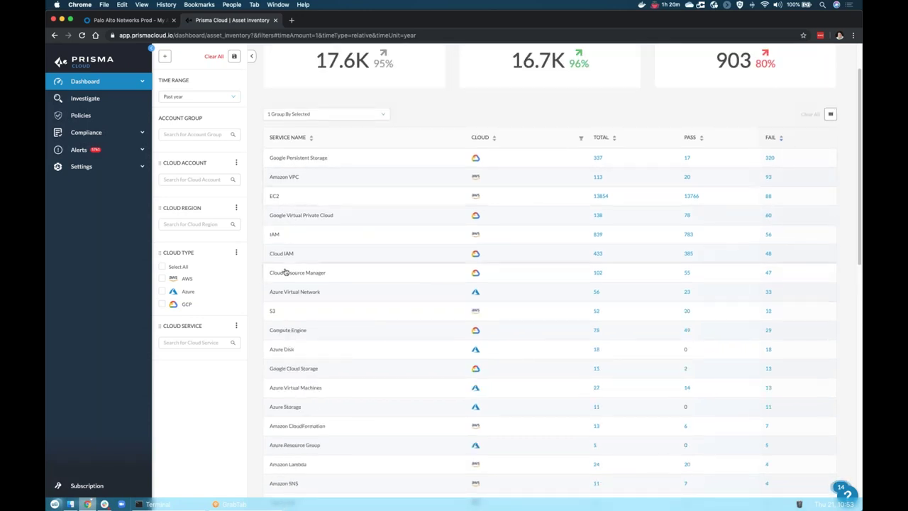
Step: Open the Internet exposed instances policy from the alerts overview and select its first two violating resources
{"action": "left_click", "coordinate": [79, 151]}
{"action": "left_click", "coordinate": [82, 168]}
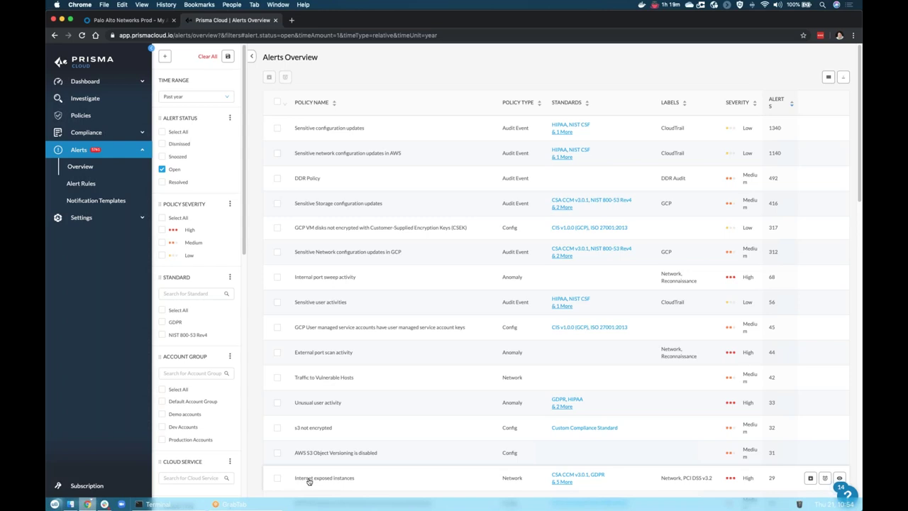
{"action": "left_click", "coordinate": [310, 478]}
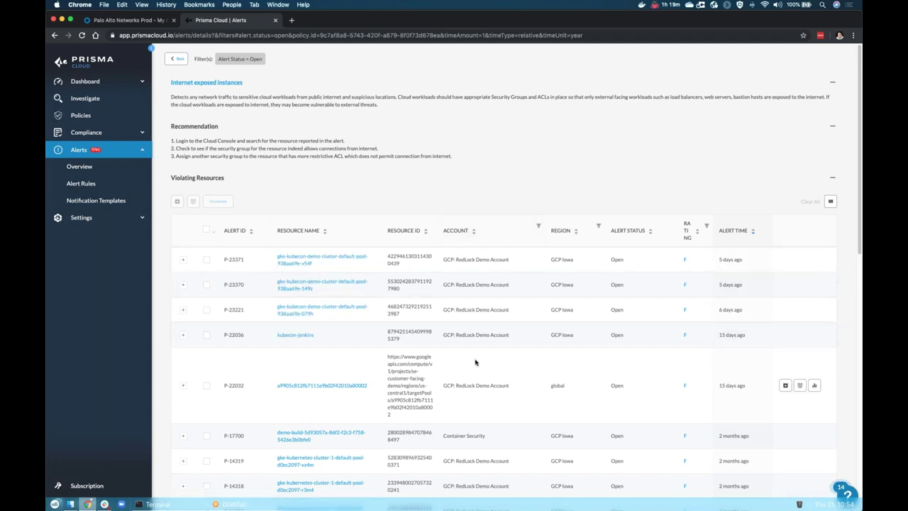
{"action": "scroll", "coordinate": [475, 363], "scroll_direction": "down", "scroll_amount": 1}
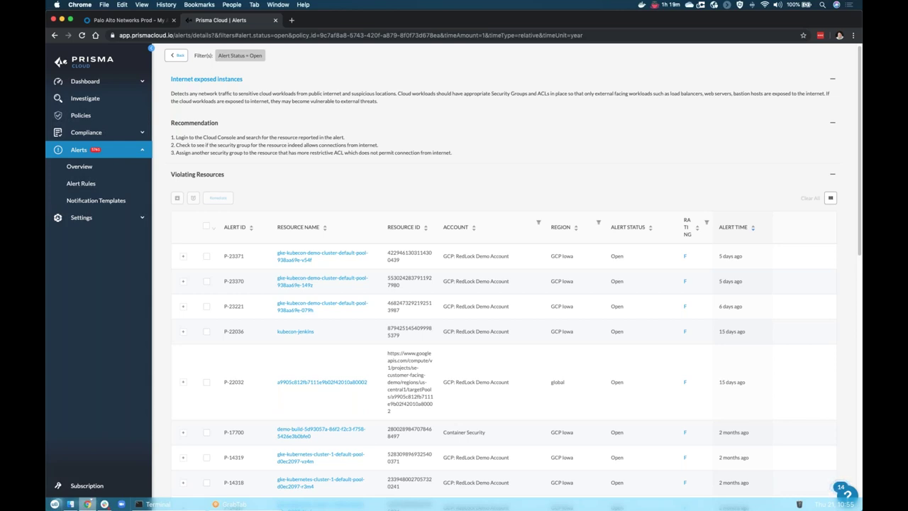
{"action": "left_click", "coordinate": [207, 256]}
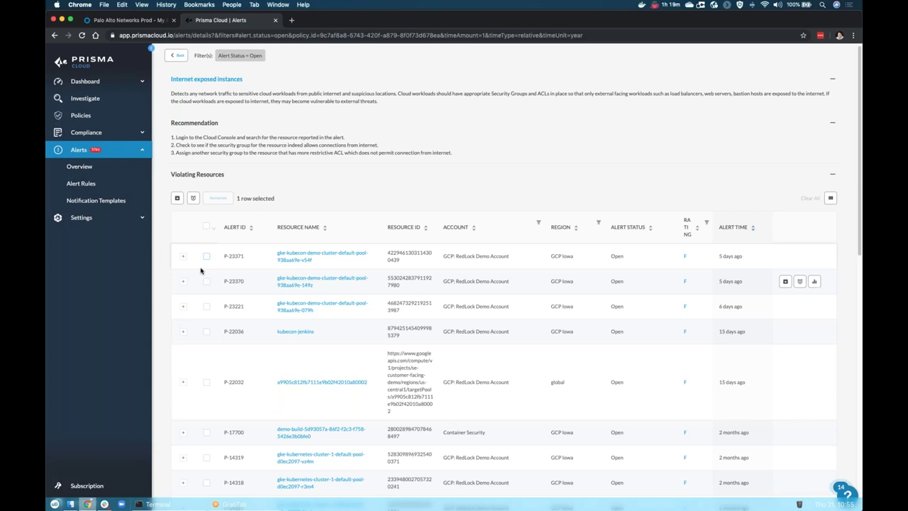
{"action": "left_click", "coordinate": [206, 281]}
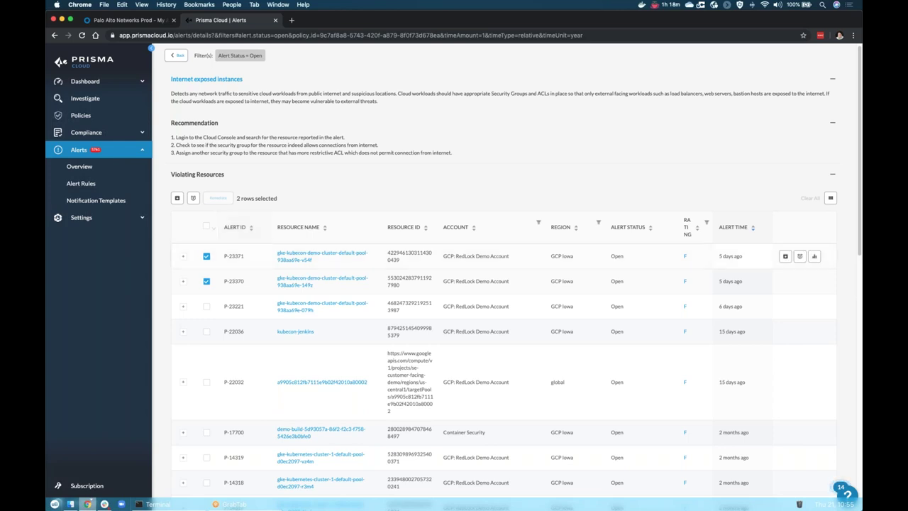
Step: Open the first violating resource's details, expand its alerts section and examine its JSON resource configuration
{"action": "left_click", "coordinate": [305, 256]}
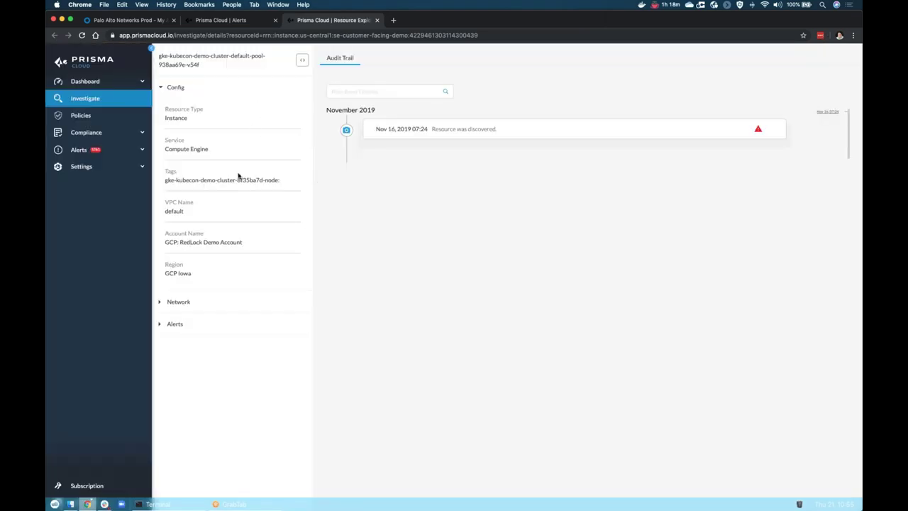
{"action": "left_click", "coordinate": [160, 304]}
{"action": "left_click", "coordinate": [159, 181]}
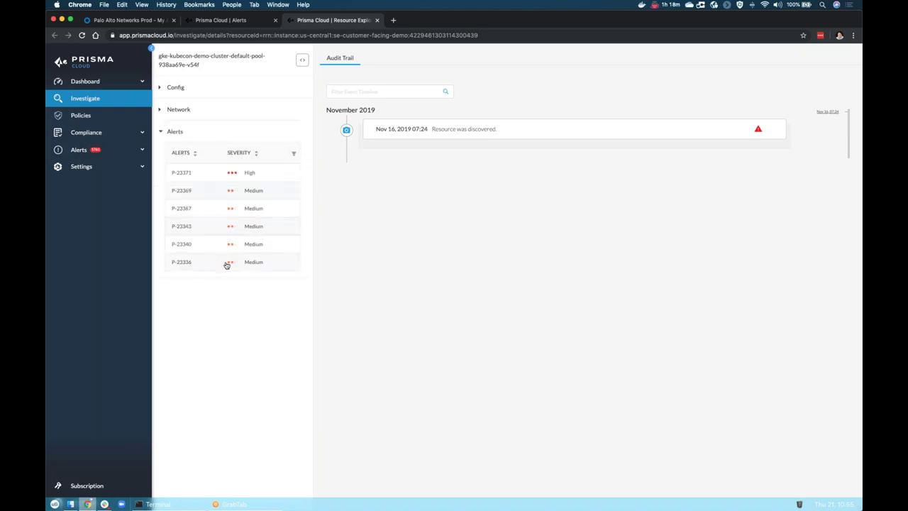
{"action": "left_click", "coordinate": [302, 60]}
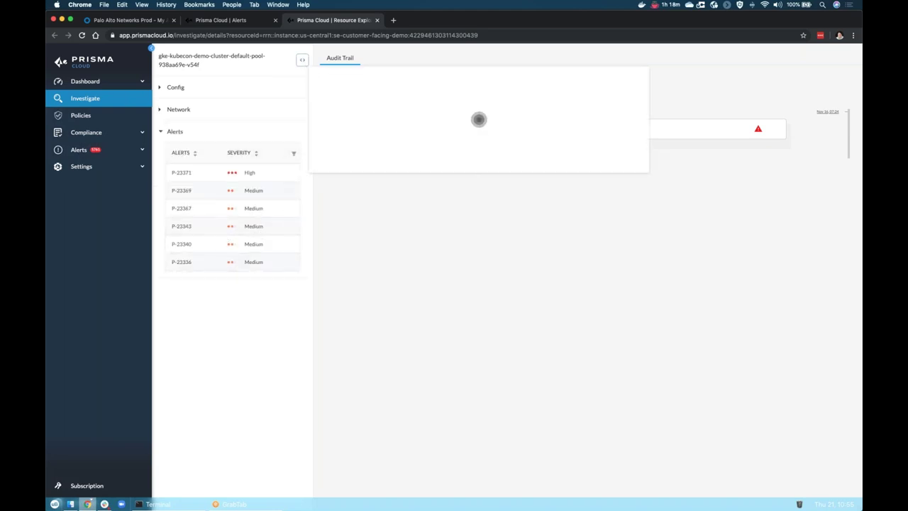
{"action": "scroll", "coordinate": [457, 162], "scroll_direction": "down", "scroll_amount": 5}
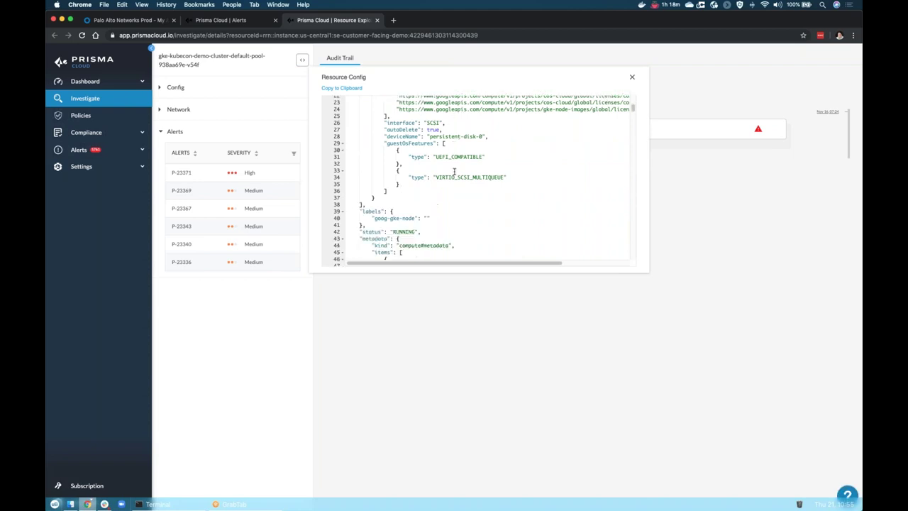
{"action": "scroll", "coordinate": [422, 163], "scroll_direction": "up", "scroll_amount": 5}
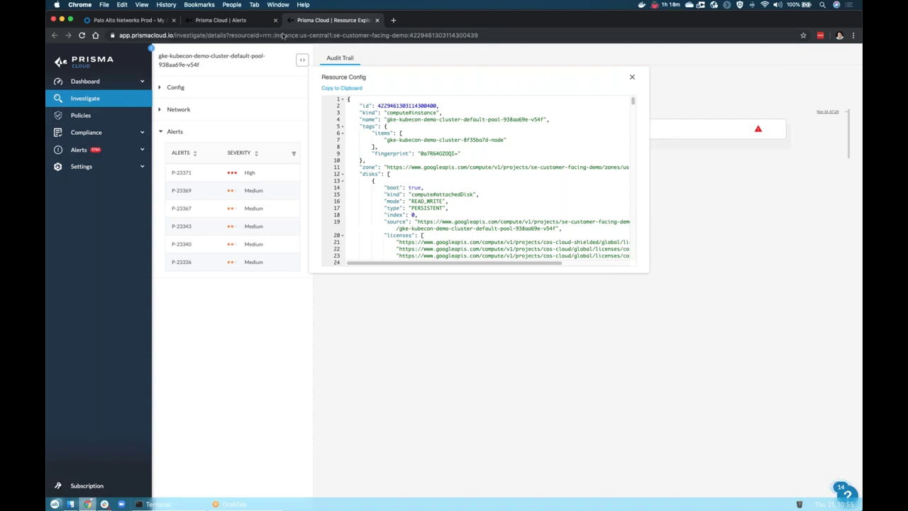
Step: Investigate the first Internet exposed instances alert in the network graph and show the Internet IPs connection's details
{"action": "left_click", "coordinate": [222, 21]}
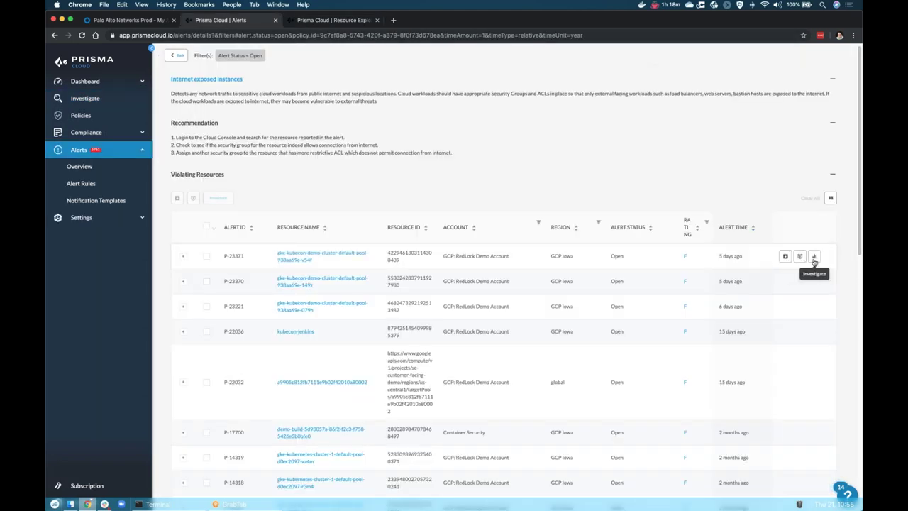
{"action": "left_click", "coordinate": [816, 260]}
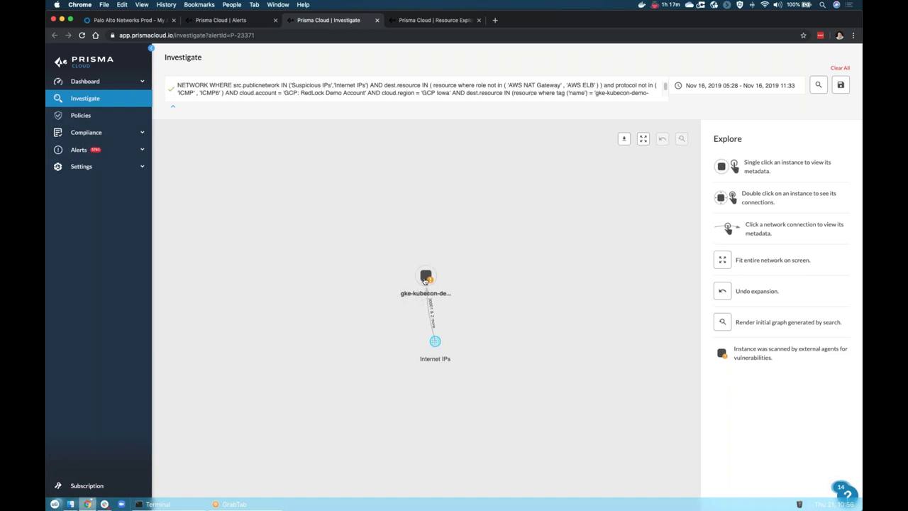
{"action": "left_click", "coordinate": [433, 328]}
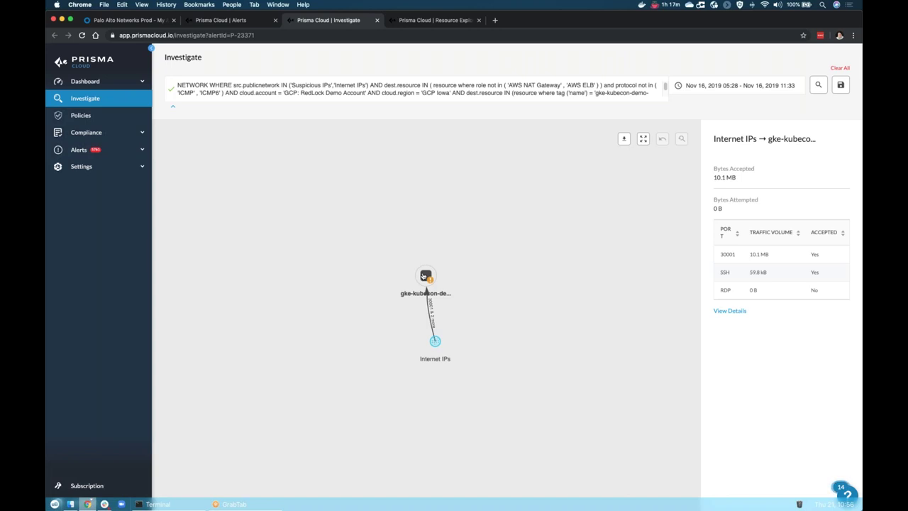
Step: Remove the cloud account, cloud region and resource name tag conditions from the end of the network query and run it
{"action": "left_click", "coordinate": [517, 86]}
{"action": "left_click_drag", "start_coordinate": [508, 85], "coordinate": [593, 84]}
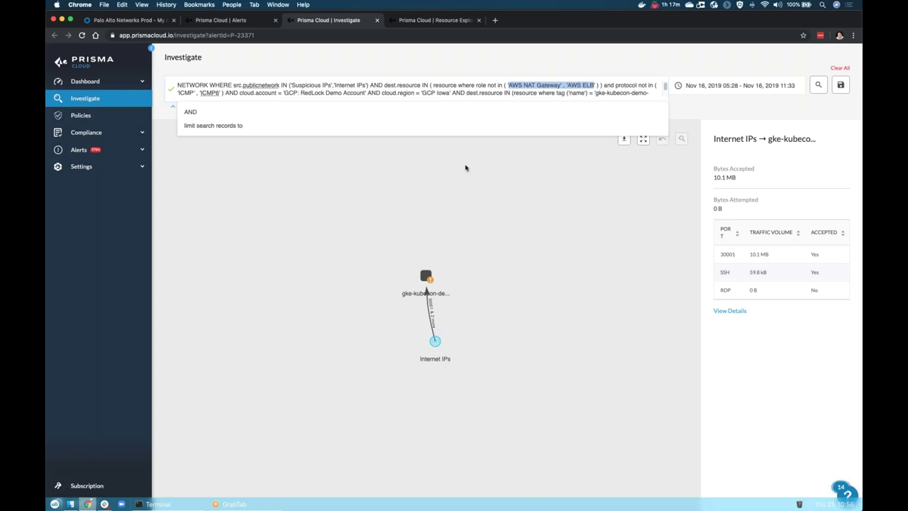
{"action": "left_click", "coordinate": [215, 93]}
{"action": "left_click_drag", "start_coordinate": [226, 93], "coordinate": [299, 100]}
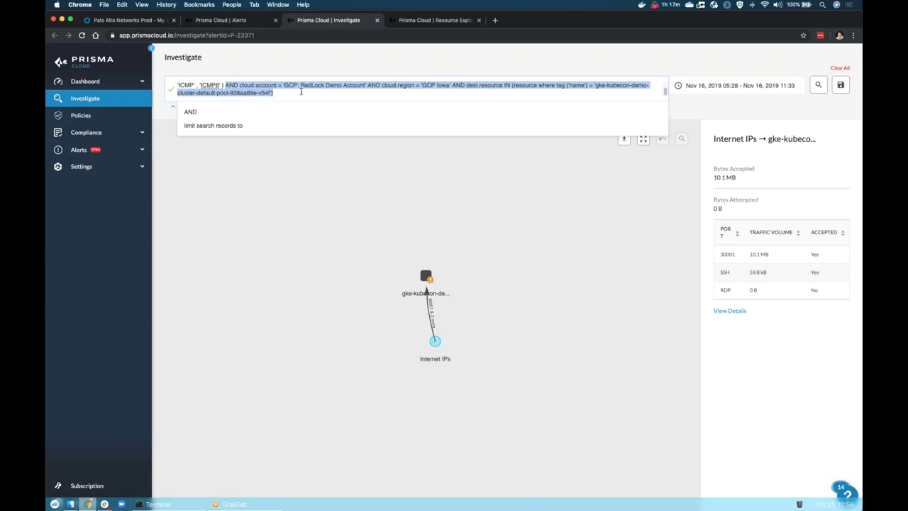
{"action": "key", "text": "BackSpace"}
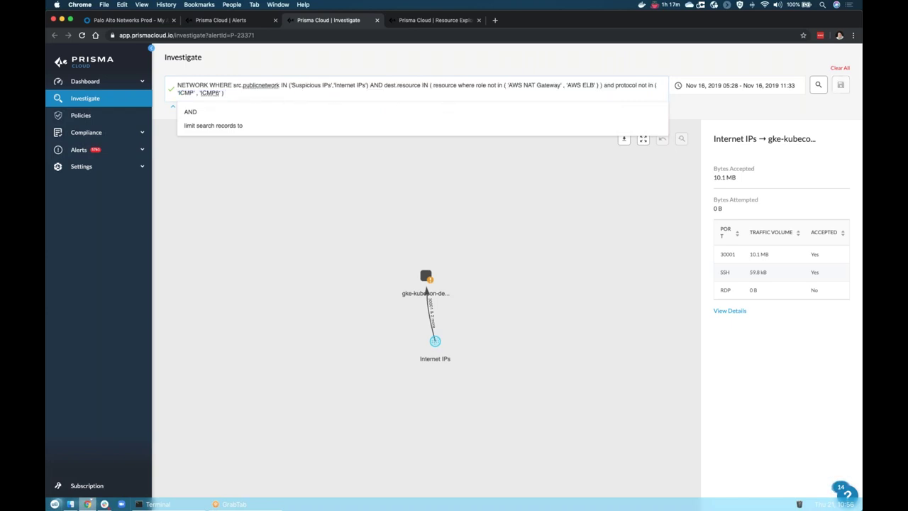
{"action": "key", "text": "Return"}
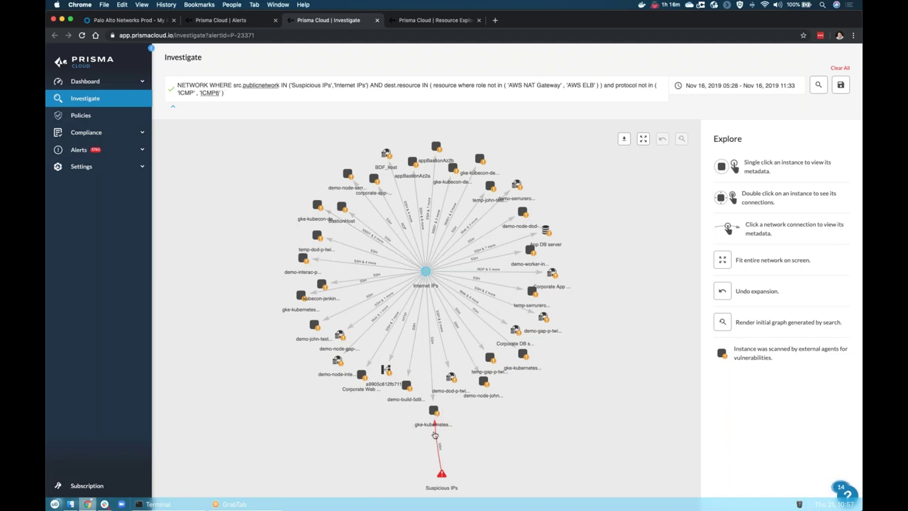
Step: Inspect the Suspicious IPs node, the gke-kubernetes instance it reaches and the SSH connection between them
{"action": "left_click", "coordinate": [442, 481]}
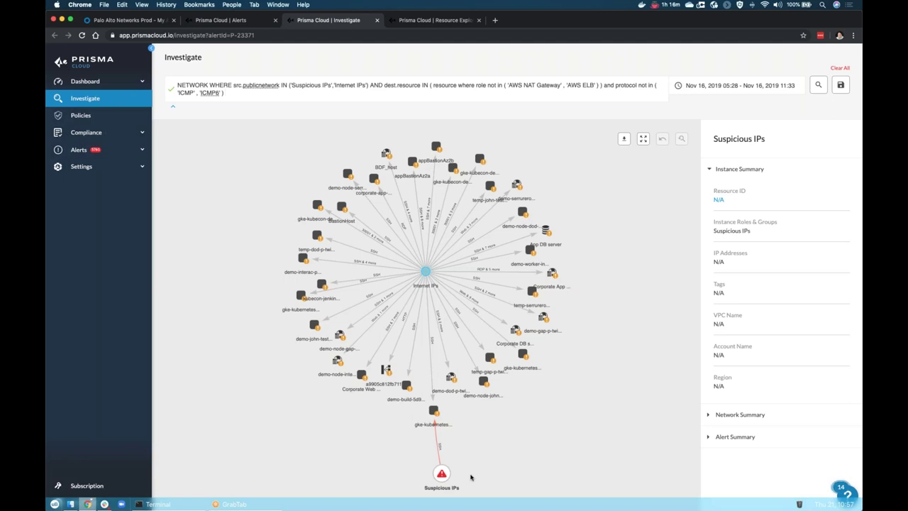
{"action": "left_click", "coordinate": [434, 412]}
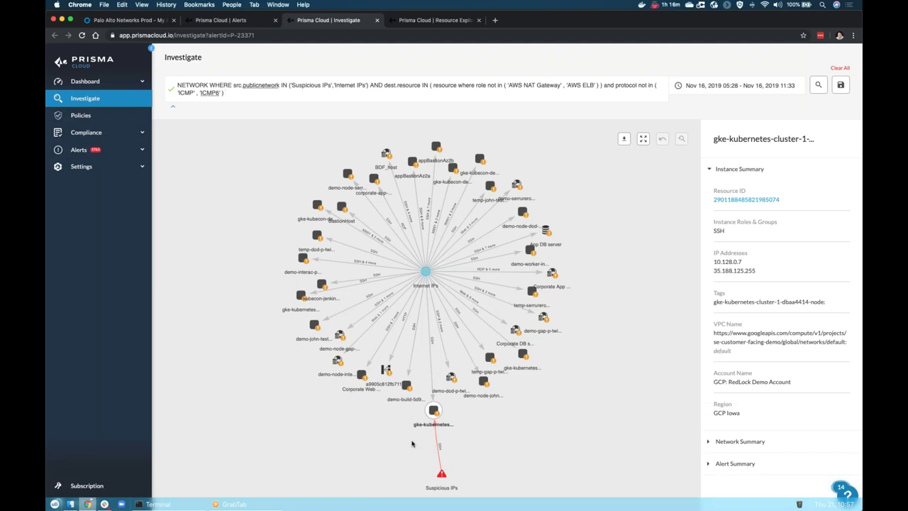
{"action": "left_click", "coordinate": [438, 458]}
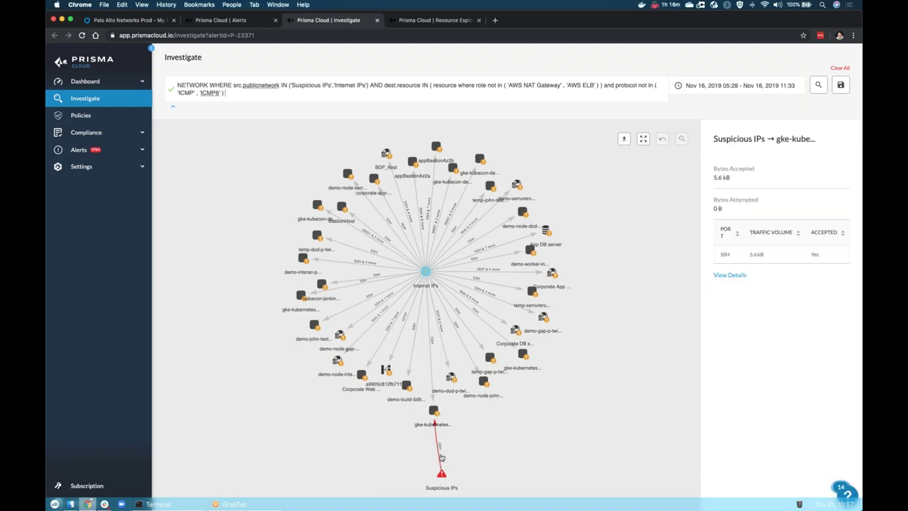
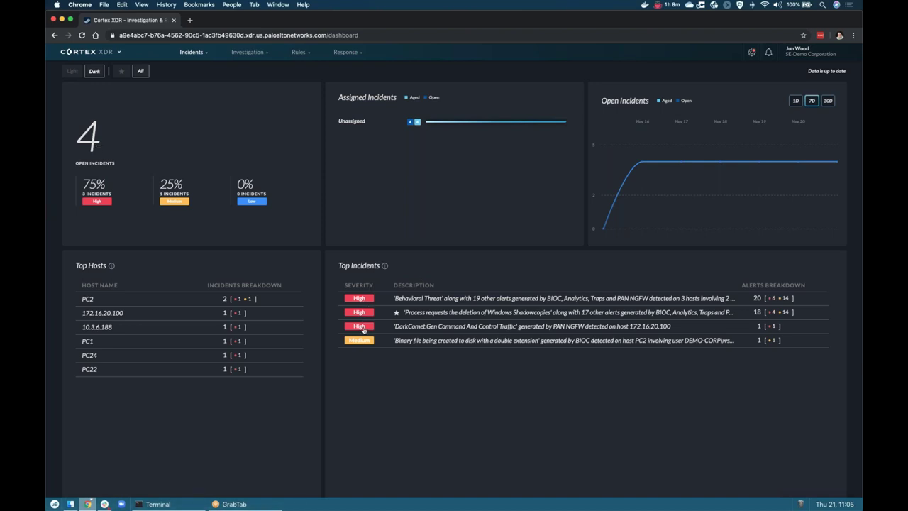
Step: Open the Windows Shadowcopies deletion incident and examine its key artifacts, including kernel.exe's WildFire verdict and the cnn.com entry
{"action": "left_click", "coordinate": [418, 313]}
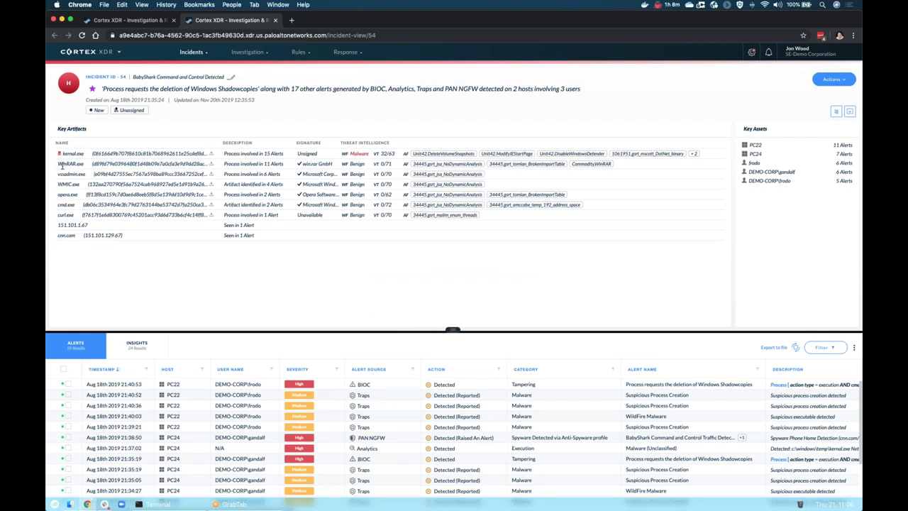
{"action": "double_click", "coordinate": [72, 164]}
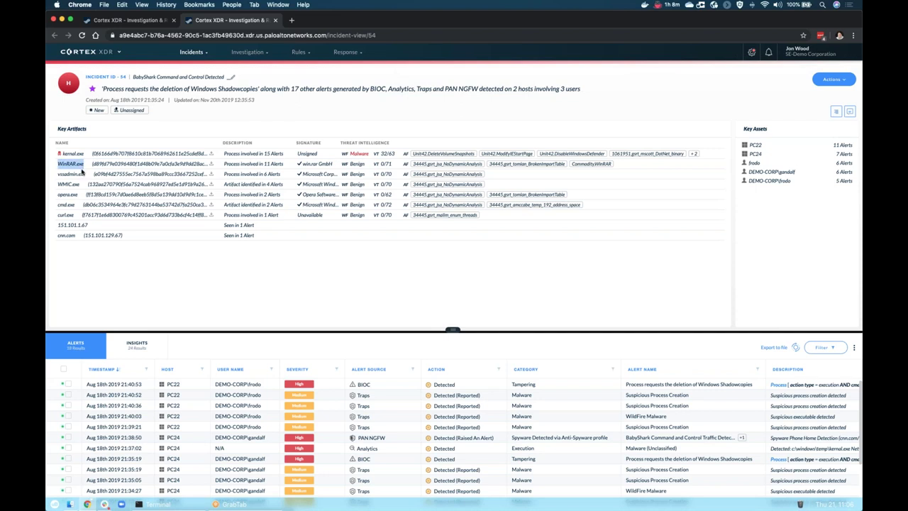
{"action": "double_click", "coordinate": [66, 204]}
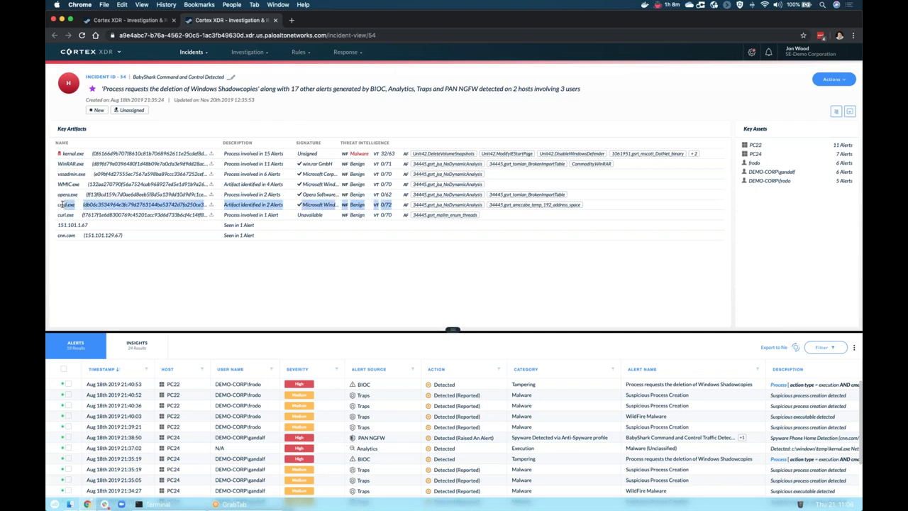
{"action": "left_click", "coordinate": [75, 160]}
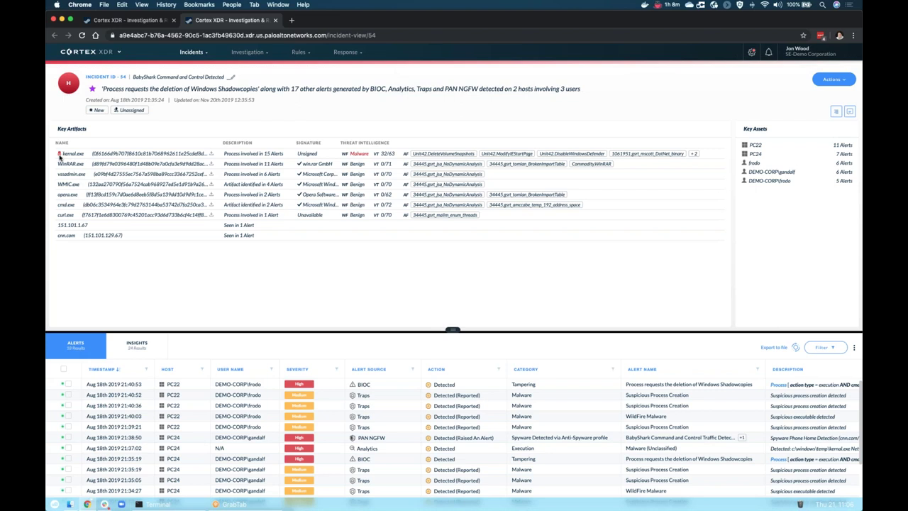
{"action": "double_click", "coordinate": [73, 154]}
{"action": "left_click_drag", "start_coordinate": [341, 154], "coordinate": [369, 154]}
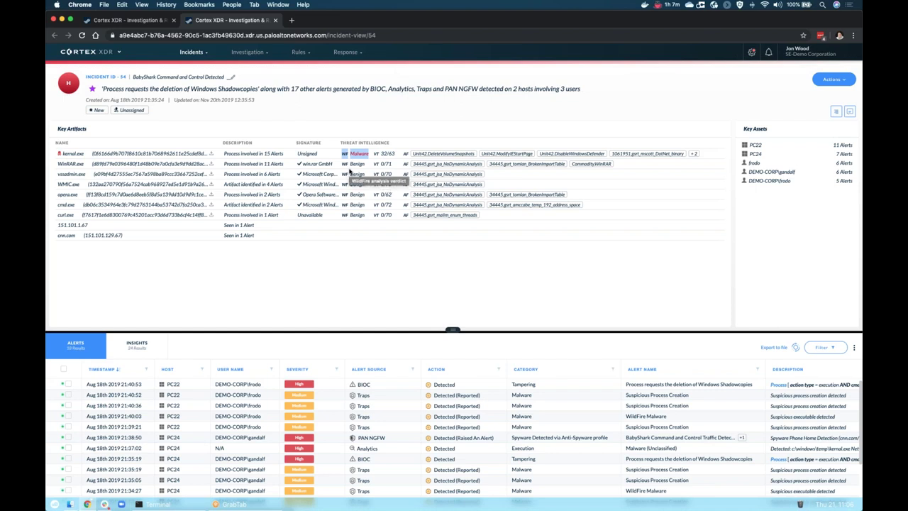
{"action": "left_click", "coordinate": [57, 224]}
{"action": "left_click_drag", "start_coordinate": [57, 224], "coordinate": [76, 236]}
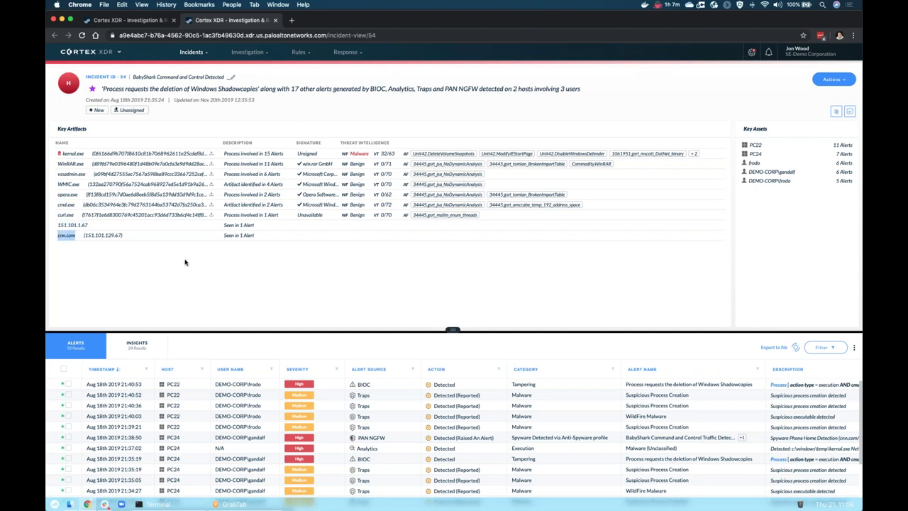
Step: Examine the incident's key assets, covering the affected hosts and the user accounts involved
{"action": "left_click", "coordinate": [270, 271]}
{"action": "left_click_drag", "start_coordinate": [750, 146], "coordinate": [764, 155]}
{"action": "left_click", "coordinate": [752, 154]}
{"action": "double_click", "coordinate": [782, 172]}
{"action": "double_click", "coordinate": [779, 181]}
Step: Enlarge the incident's alerts table and analyze the high-severity BIOC tampering alert on PC24
{"action": "left_click_drag", "start_coordinate": [452, 330], "coordinate": [452, 162]}
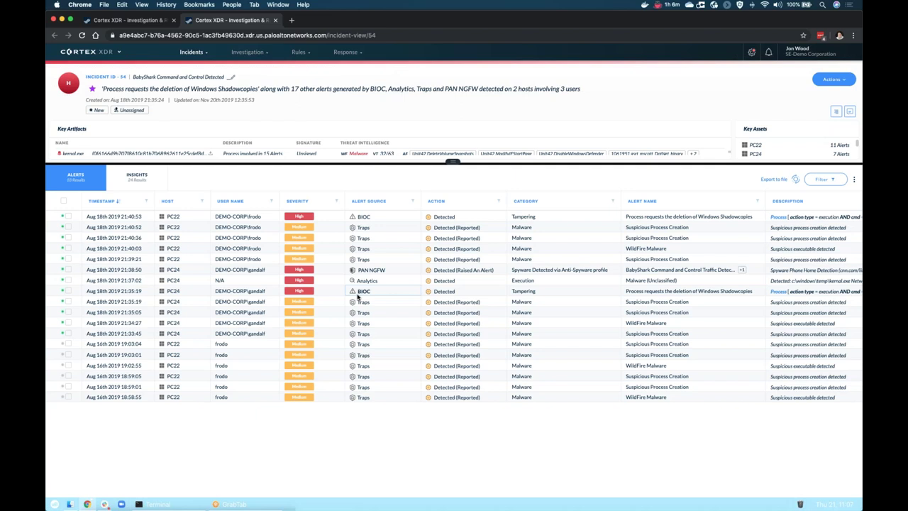
{"action": "right_click", "coordinate": [366, 293]}
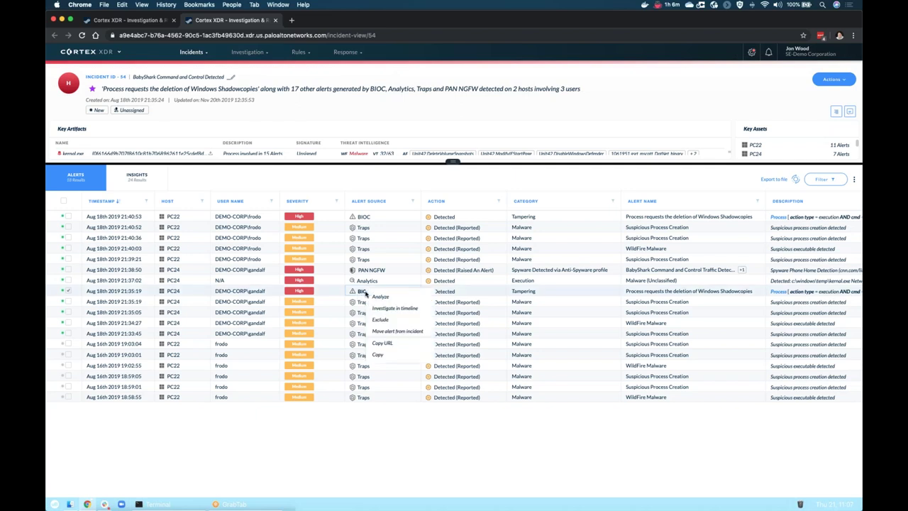
{"action": "left_click", "coordinate": [379, 300]}
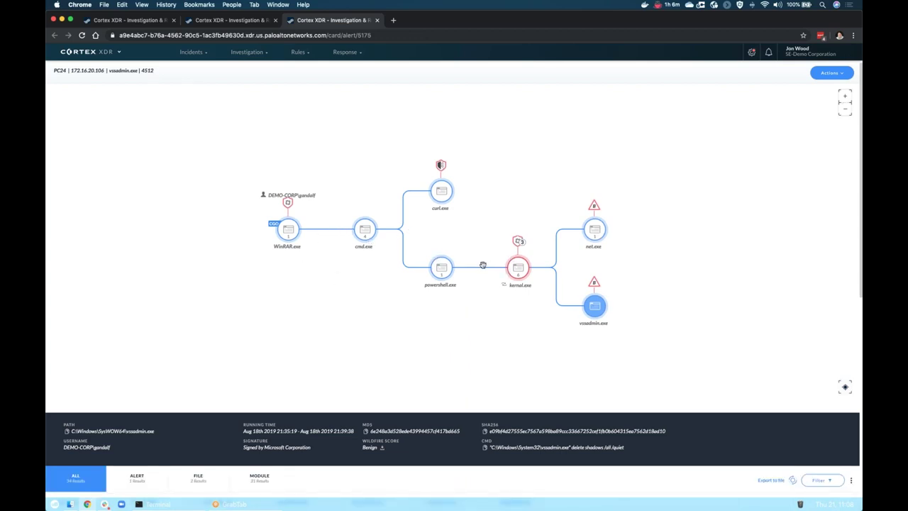
Step: Show the parent process of WinRAR.exe in the causality chain
{"action": "left_click", "coordinate": [289, 240]}
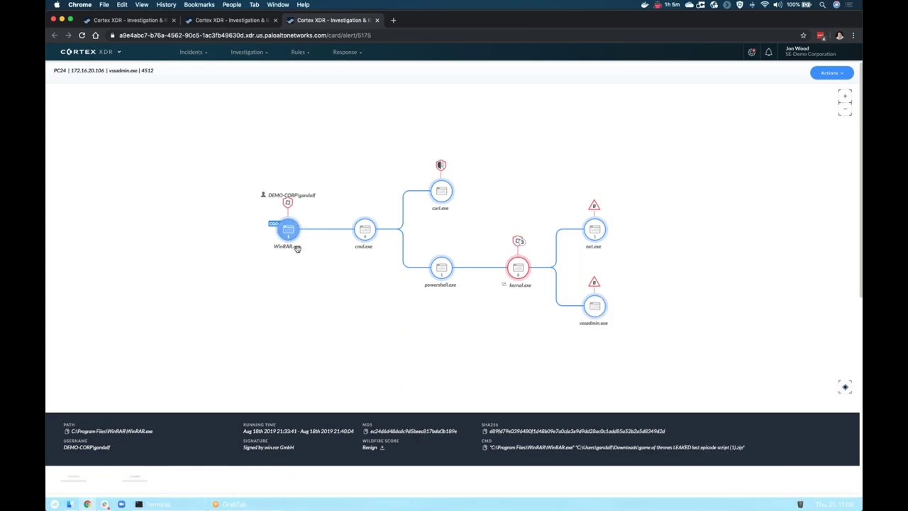
{"action": "right_click", "coordinate": [290, 238]}
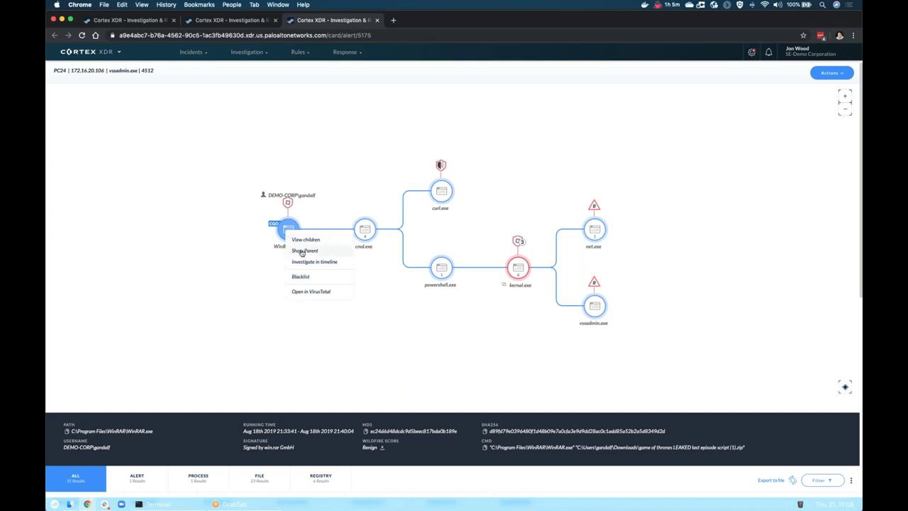
{"action": "left_click", "coordinate": [302, 252]}
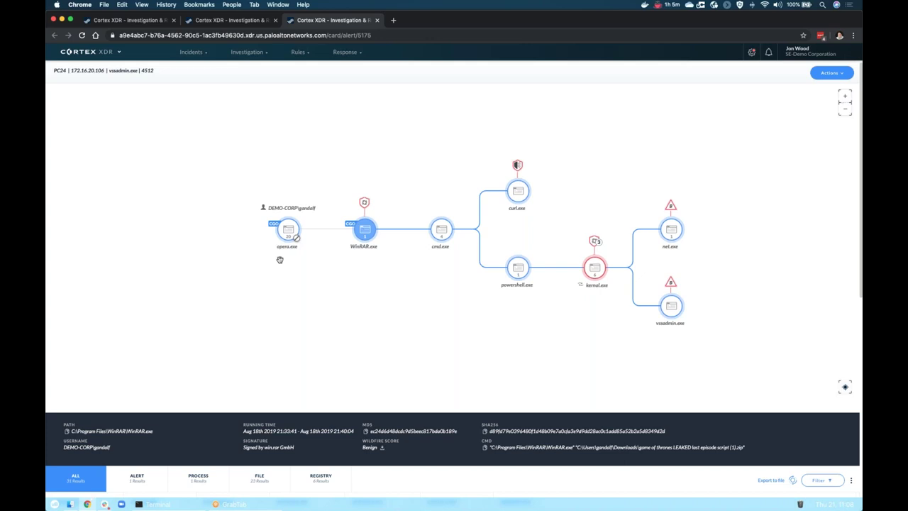
Step: Examine the command line of WinRAR.exe, including the path of the archive it opened
{"action": "left_click", "coordinate": [366, 232]}
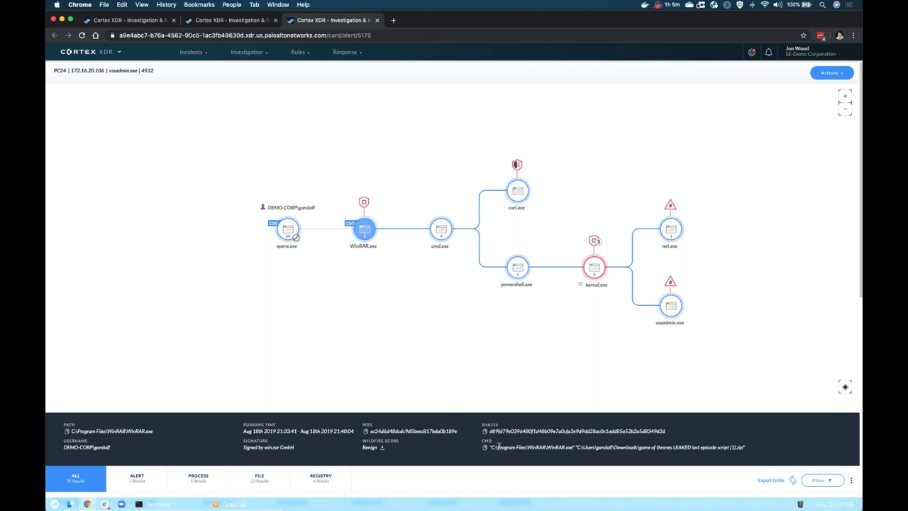
{"action": "left_click_drag", "start_coordinate": [493, 447], "coordinate": [749, 448]}
{"action": "left_click", "coordinate": [559, 447]}
{"action": "double_click", "coordinate": [562, 447]}
{"action": "left_click", "coordinate": [583, 447]}
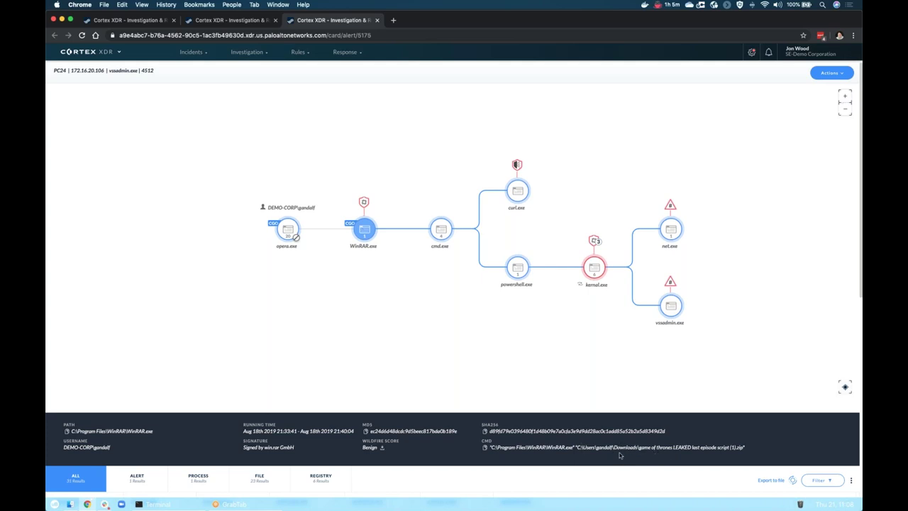